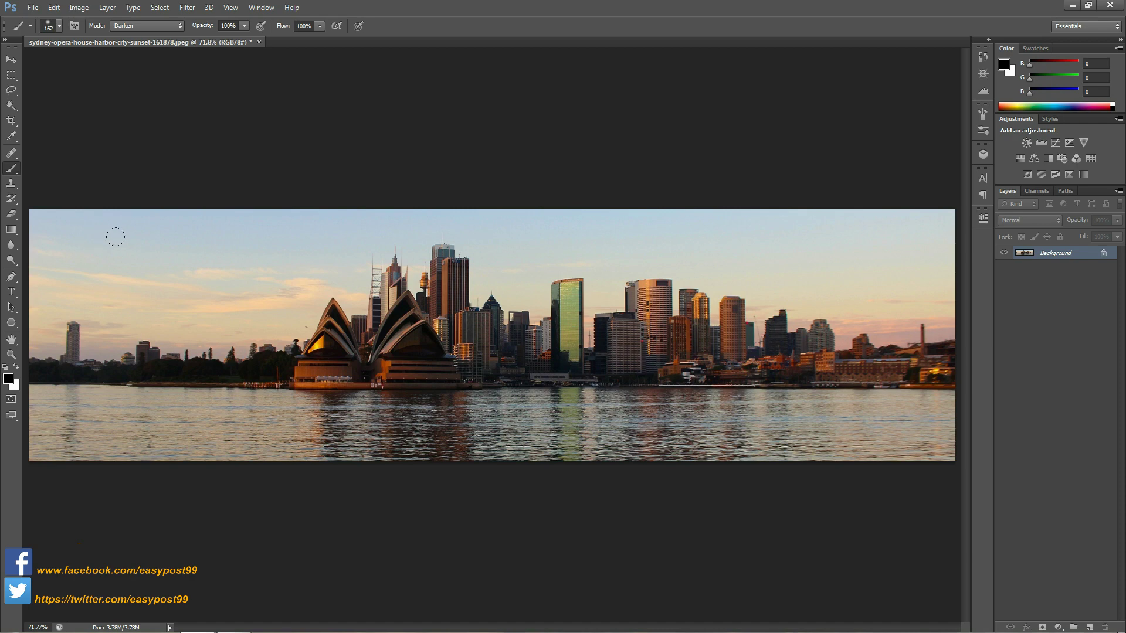
# Level the horizon with the Crop tool's Straighten option, rotating about 0.4°, and commit the crop.
pyautogui.press('c')
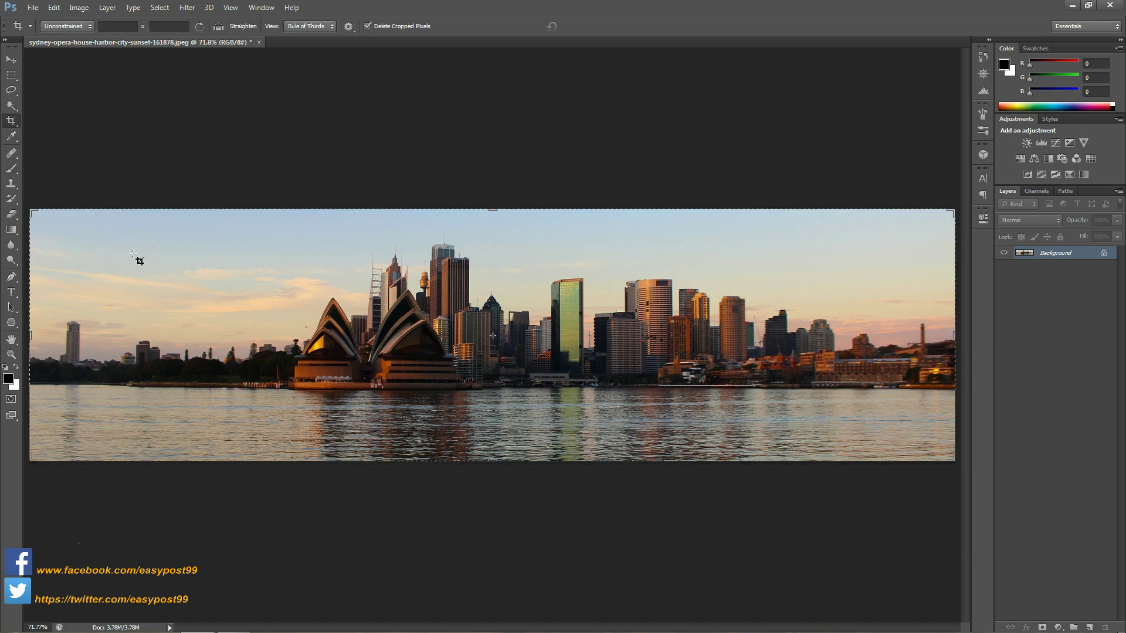
pyautogui.click(216, 27)
pyautogui.moveTo(33, 384); pyautogui.dragTo(955, 391)
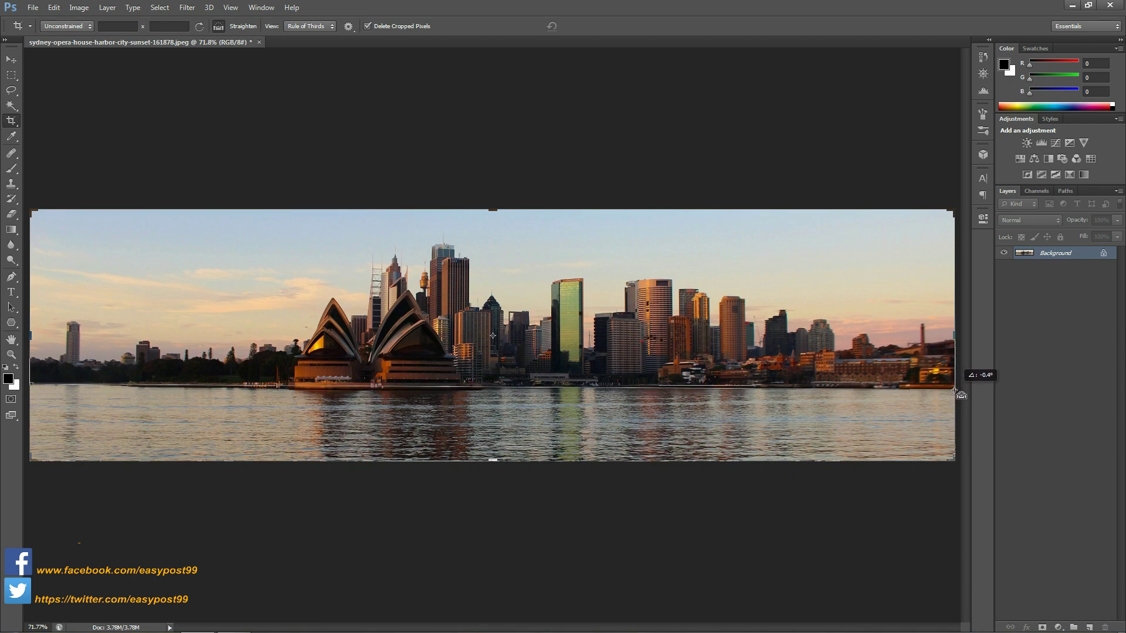
pyautogui.moveTo(955, 391); pyautogui.dragTo(955, 391)
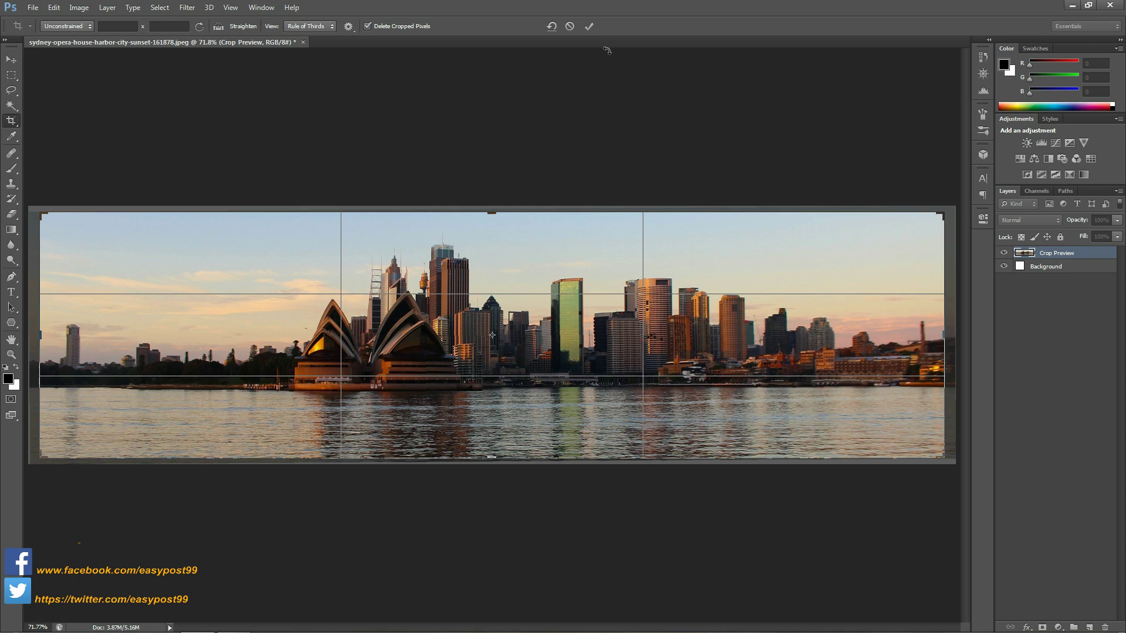
pyautogui.click(589, 27)
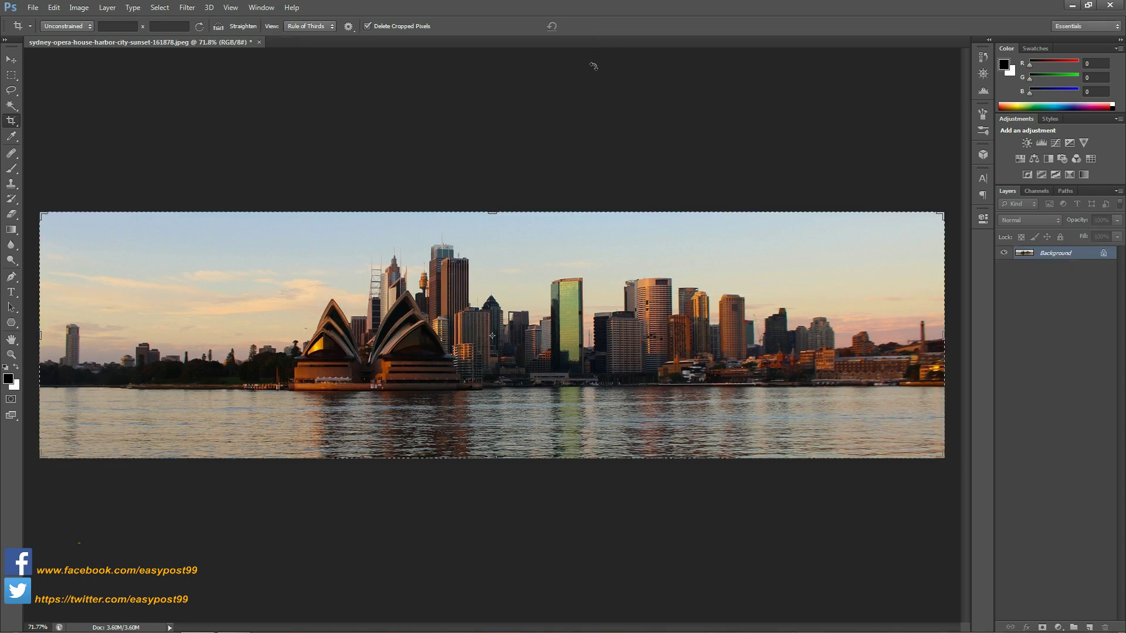
# Copy a rectangular selection of the panorama's right-hand section onto a new layer.
pyautogui.press('m')
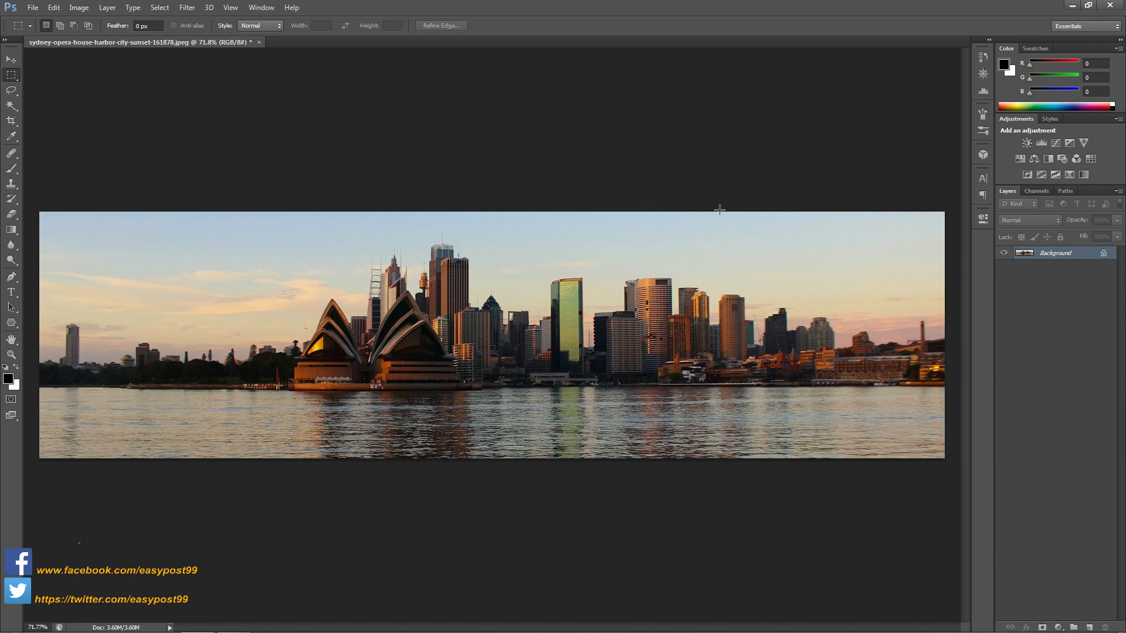
pyautogui.moveTo(719, 210); pyautogui.dragTo(951, 483)
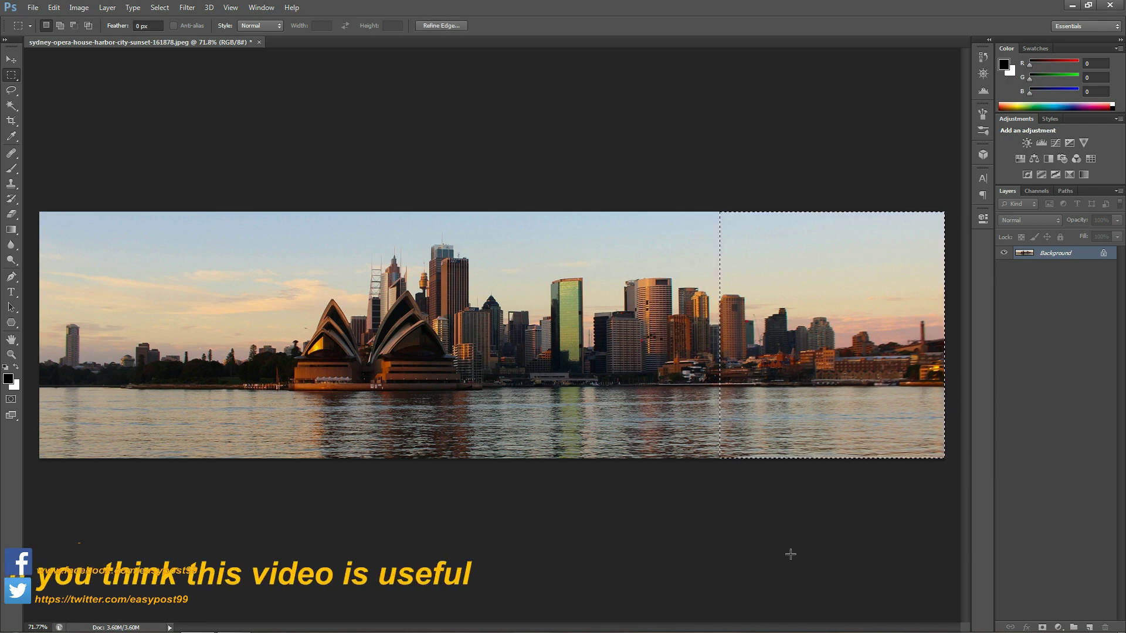
pyautogui.hotkey('ctrl', 'j')
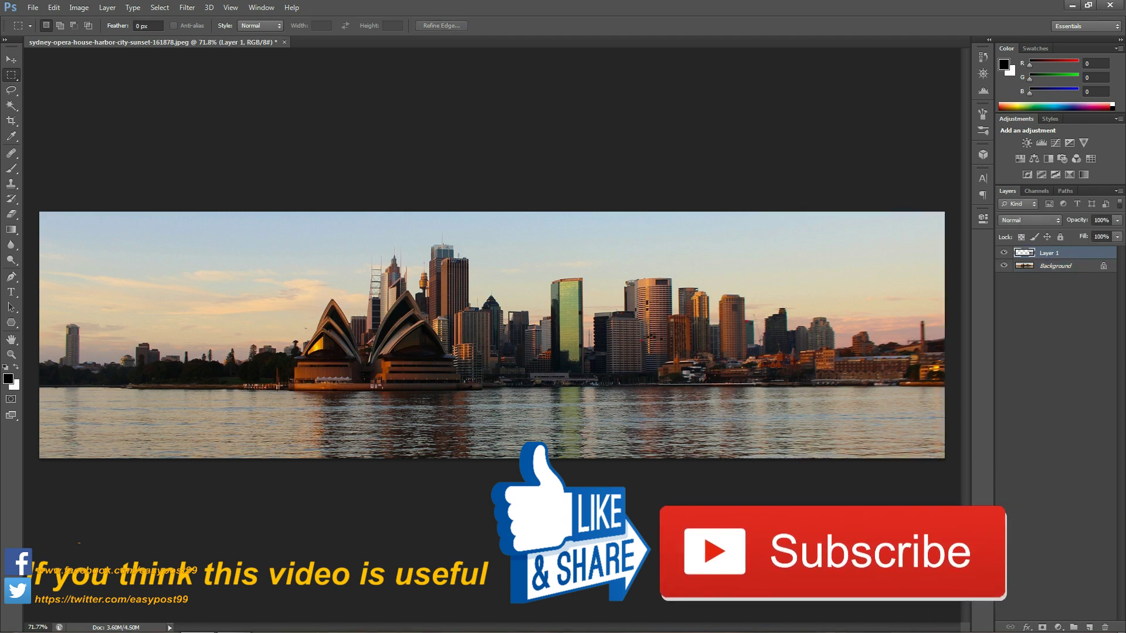
# Flip the copied layer horizontally with Edit > Transform > Flip Horizontal.
pyautogui.click(54, 7)
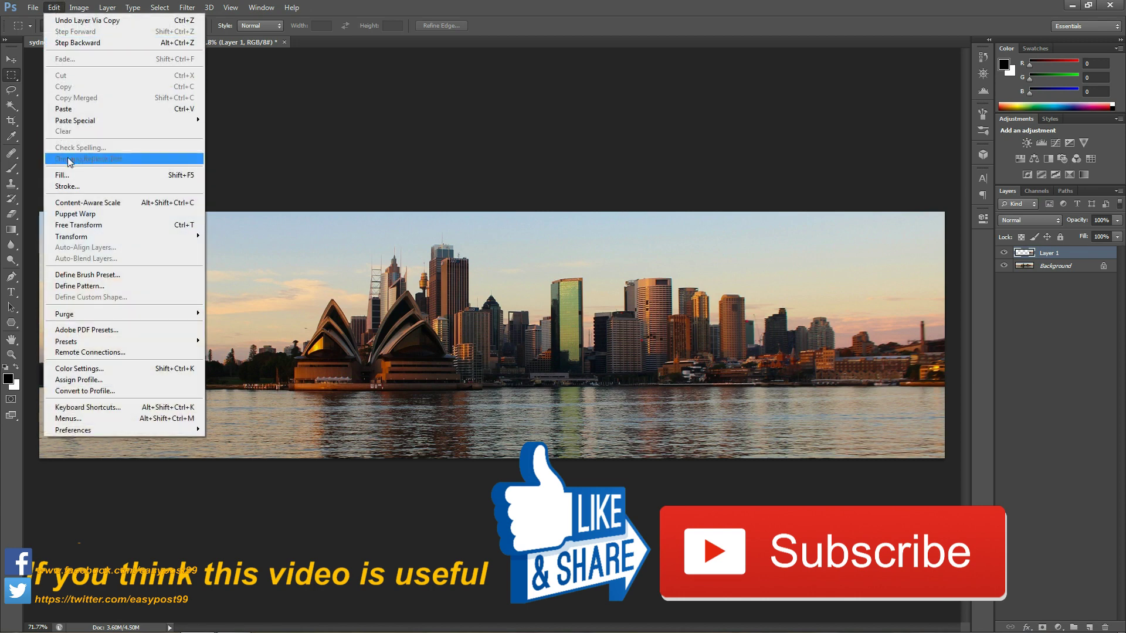
pyautogui.moveTo(109, 238)
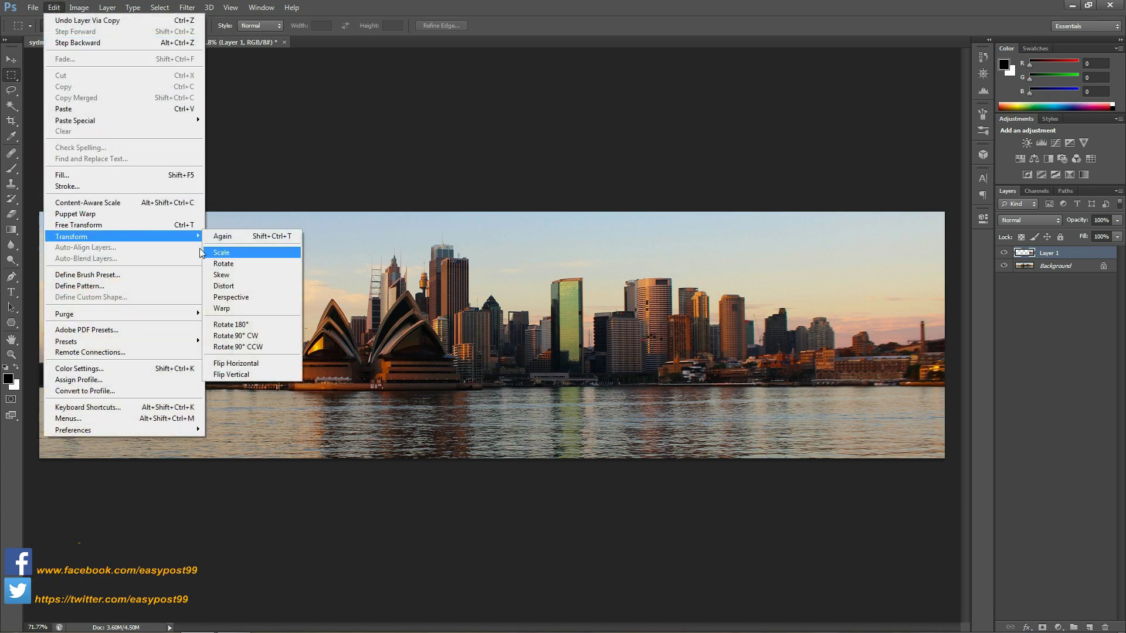
pyautogui.click(246, 364)
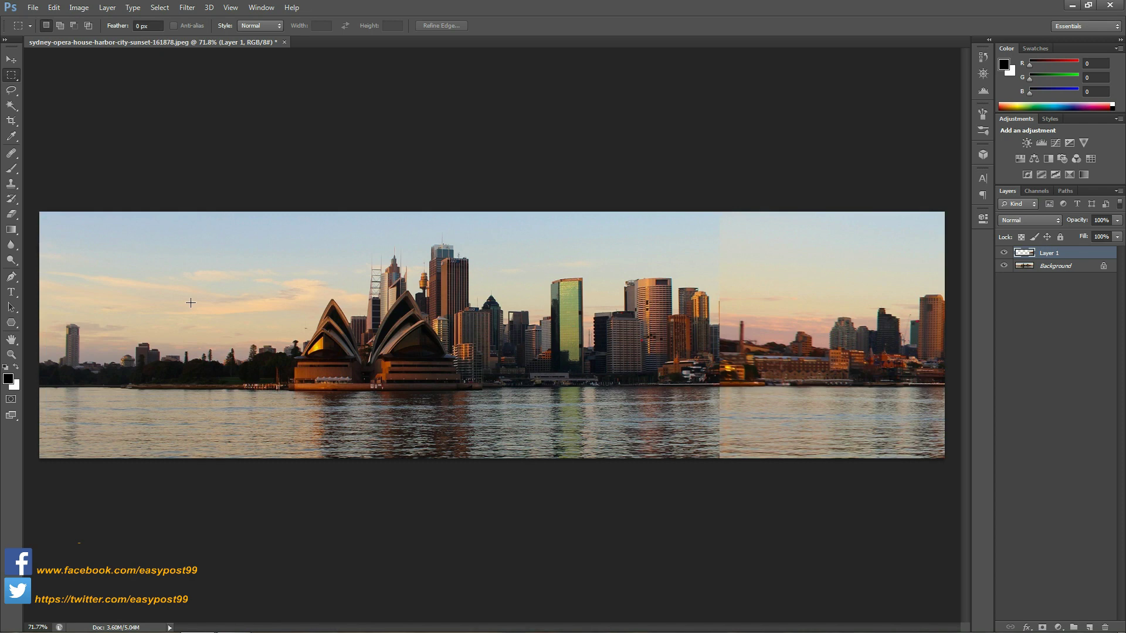
# Move the flipped Layer 1 to the panorama's left end and nudge it two pixels left to align.
pyautogui.press('v')
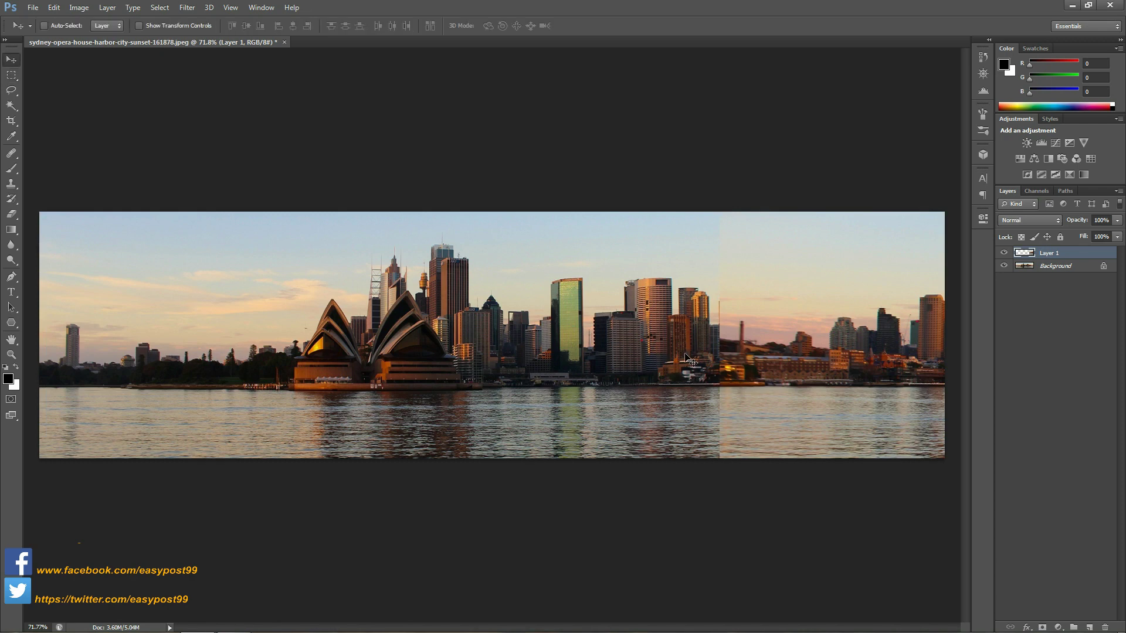
pyautogui.press('alt')
pyautogui.moveTo(839, 354); pyautogui.dragTo(166, 354)
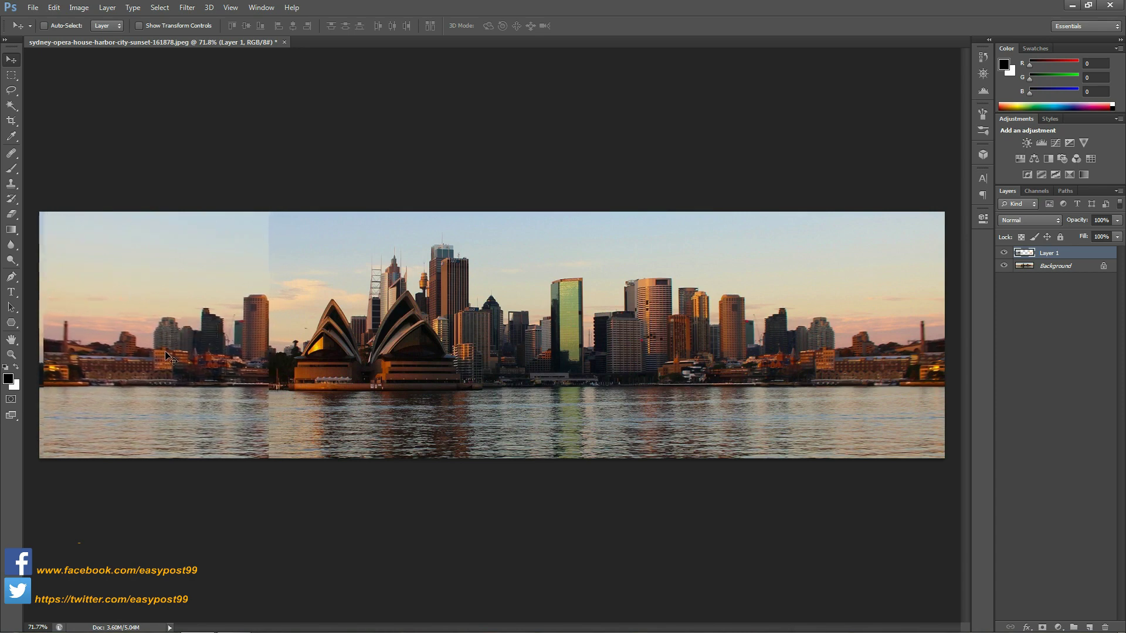
pyautogui.press('Left')
pyautogui.press('Left')
pyautogui.press('Left')
pyautogui.press('Left')
pyautogui.press('Left')
pyautogui.press('Left')
pyautogui.press('Left')
pyautogui.press('Left')
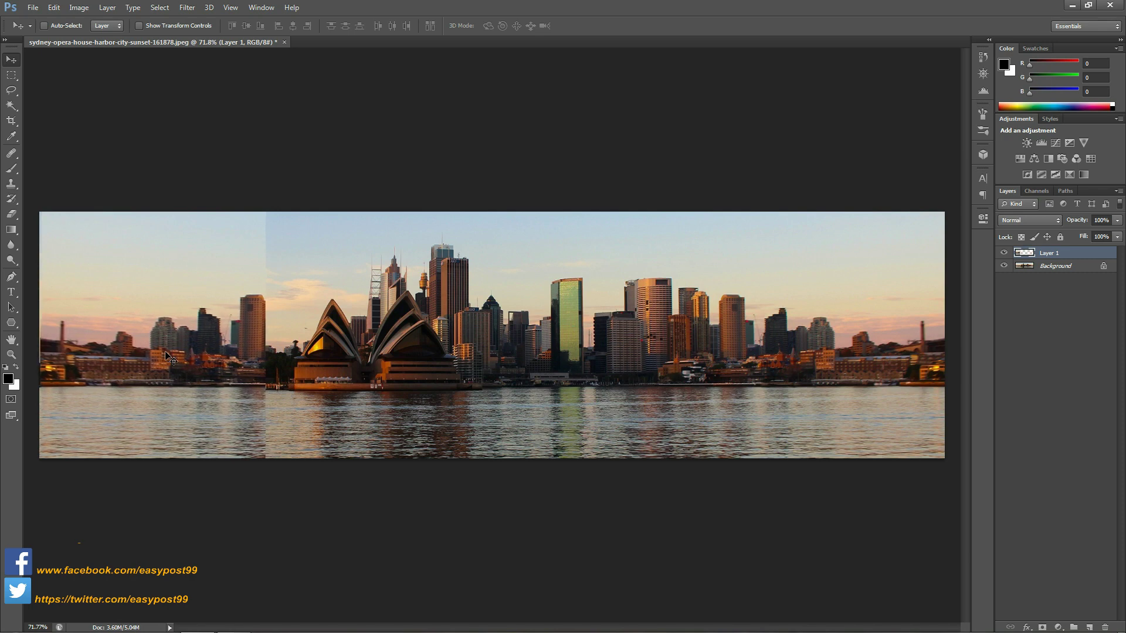
pyautogui.press('Left')
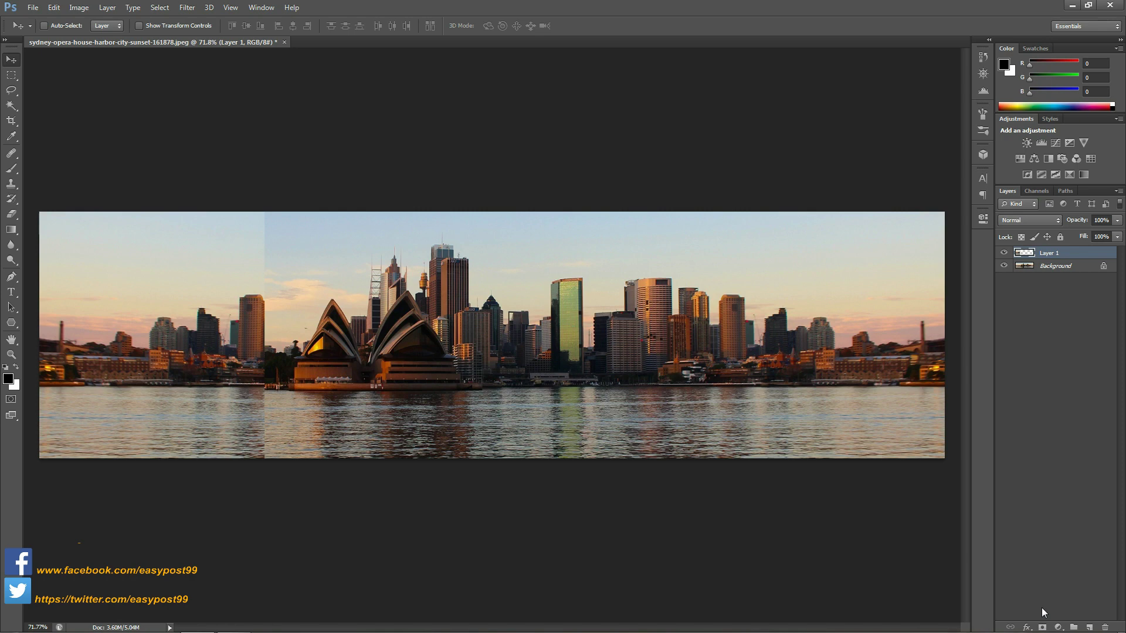
# Add a mask to Layer 1 and paint black with a ~265 px brush along the water seam.
pyautogui.click(1042, 628)
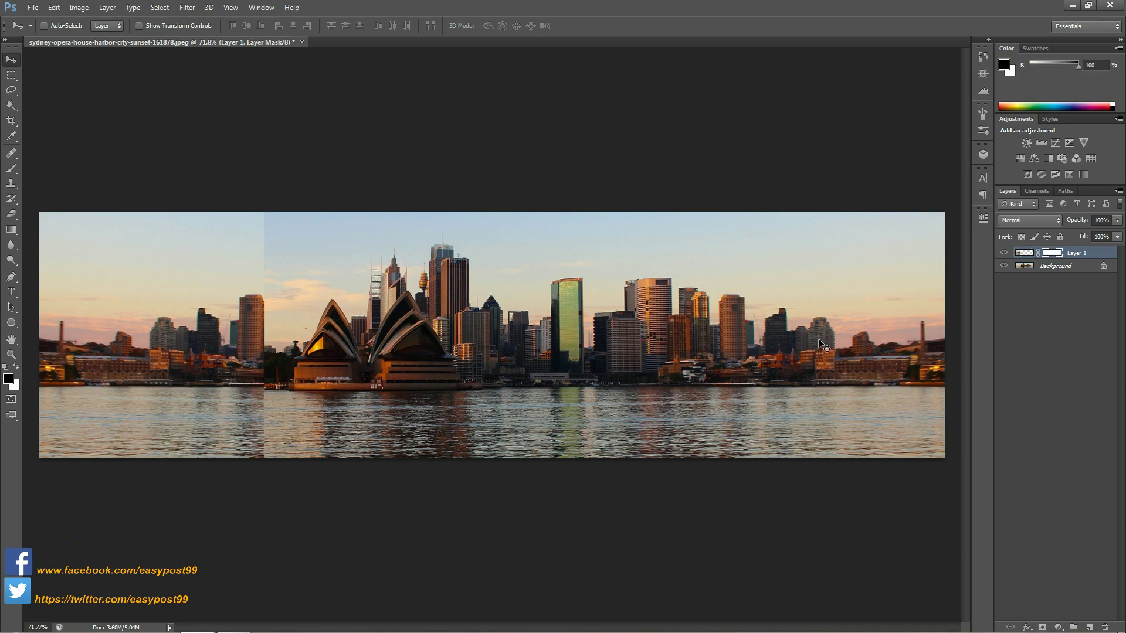
pyautogui.press('b')
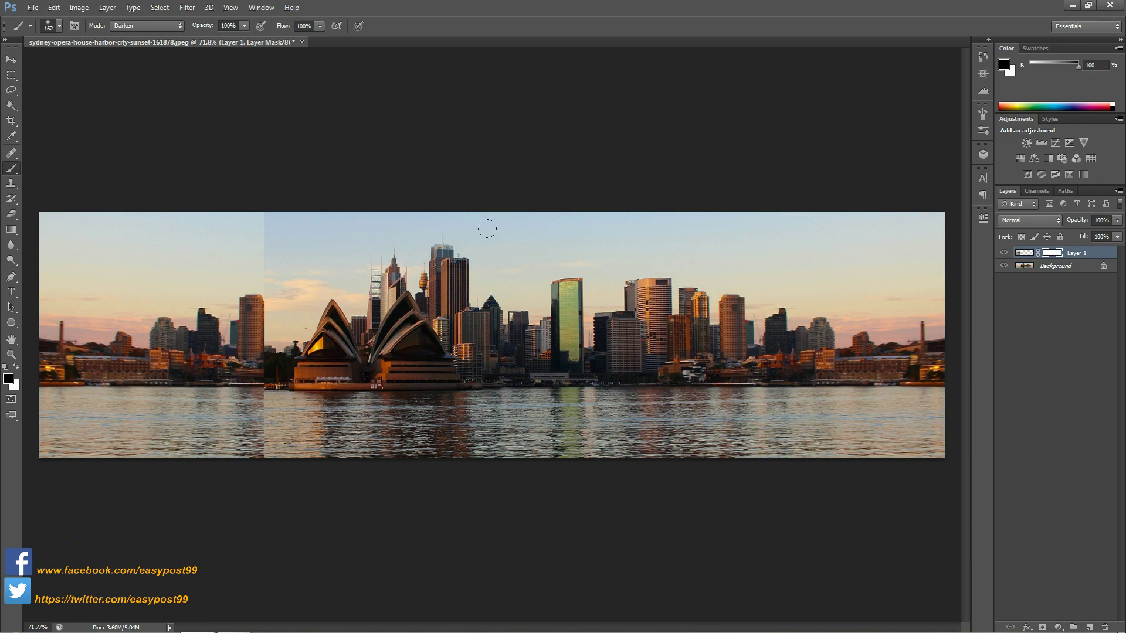
pyautogui.moveTo(504, 247)
pyautogui.mouseDown()
pyautogui.moveTo(495, 255)
pyautogui.moveTo(533, 251)
pyautogui.moveTo(536, 291)
pyautogui.moveTo(529, 251)
pyautogui.moveTo(505, 251)
pyautogui.mouseUp()
pyautogui.moveTo(264, 226)
pyautogui.mouseDown()
pyautogui.moveTo(260, 259)
pyautogui.moveTo(281, 259)
pyautogui.moveTo(262, 389)
pyautogui.mouseUp()
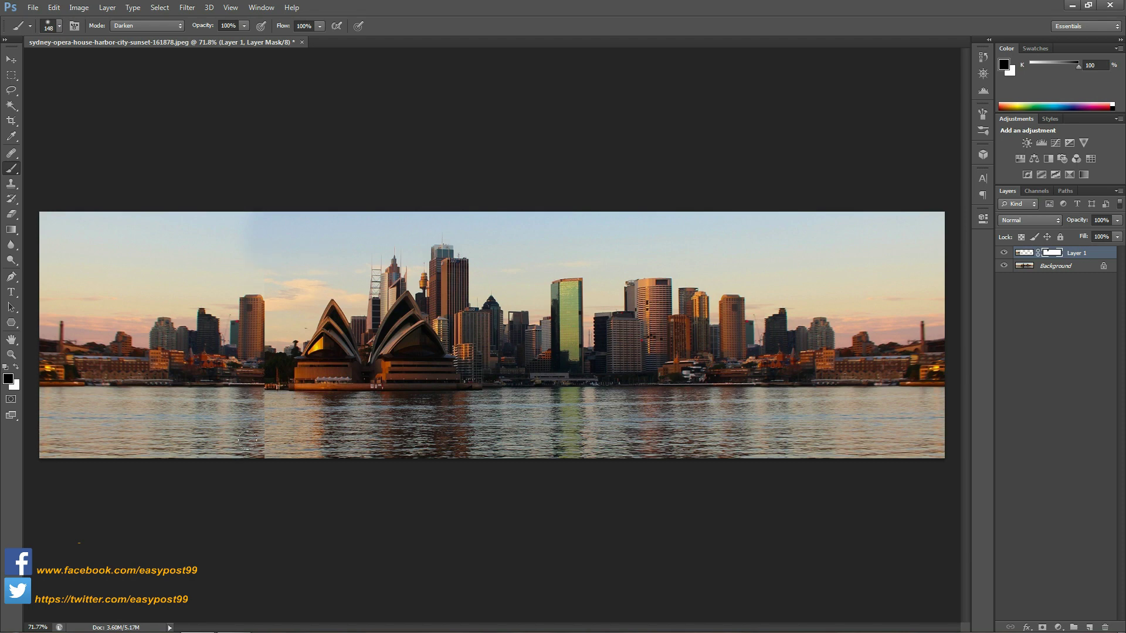
pyautogui.moveTo(251, 439); pyautogui.dragTo(252, 408)
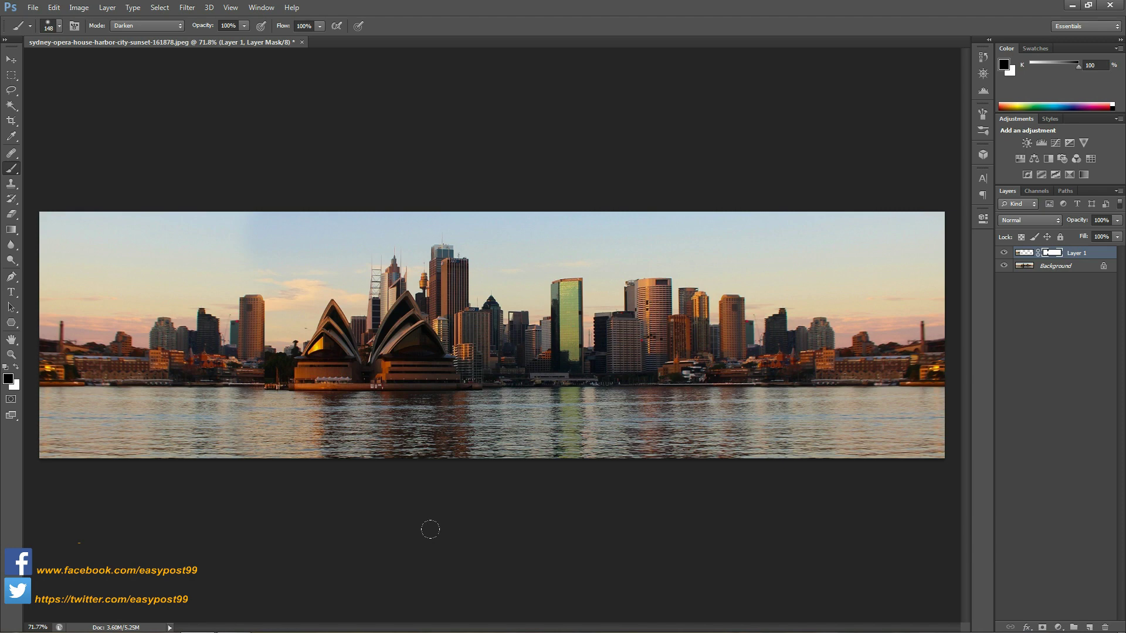
# Merge Layer 1 down into the background and flip the canvas vertically.
pyautogui.hotkey('ctrl', 'e')
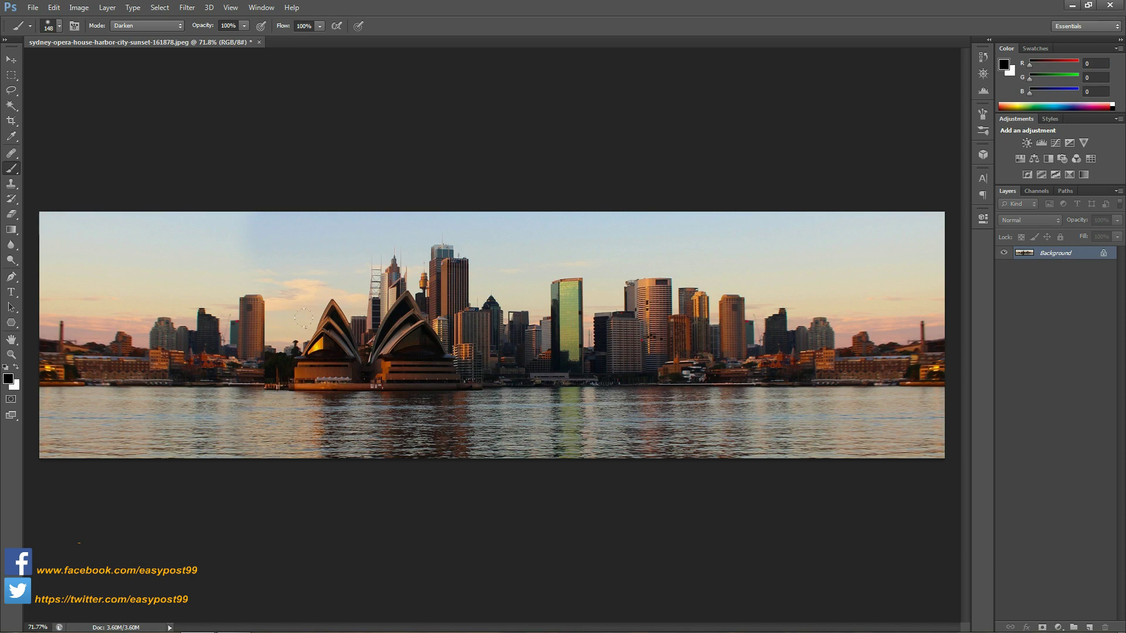
pyautogui.click(78, 8)
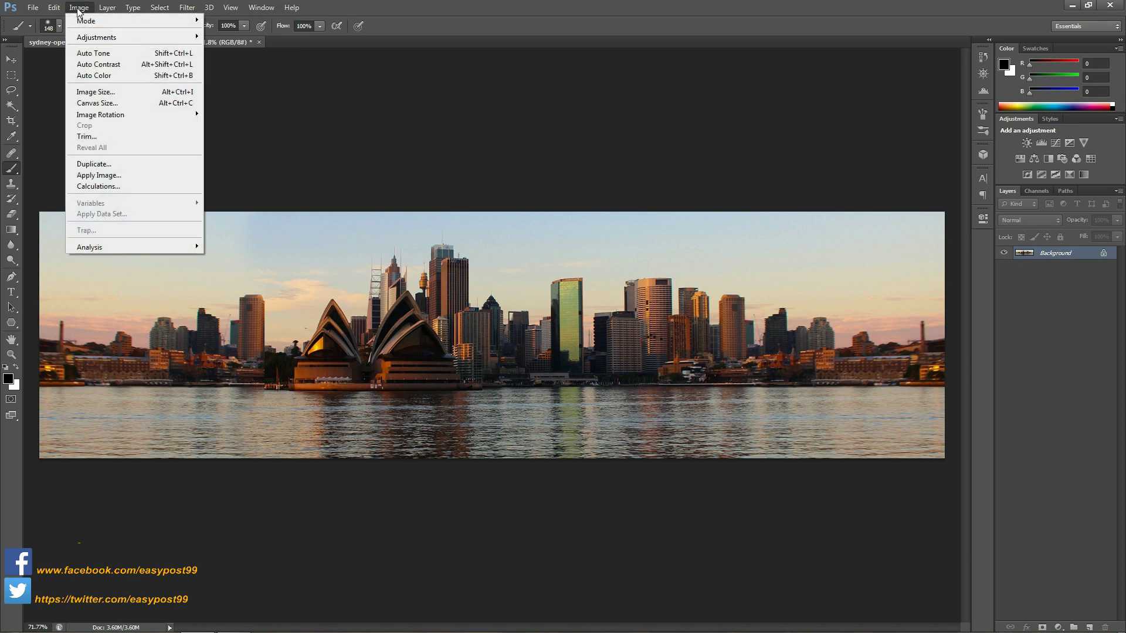
pyautogui.moveTo(111, 114)
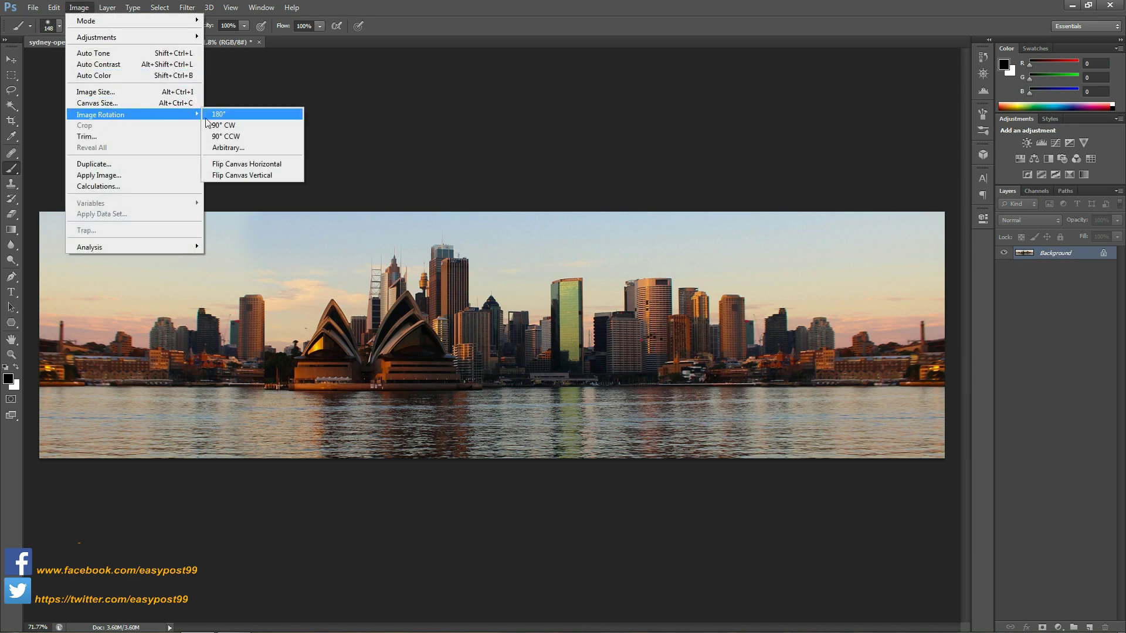
pyautogui.click(233, 174)
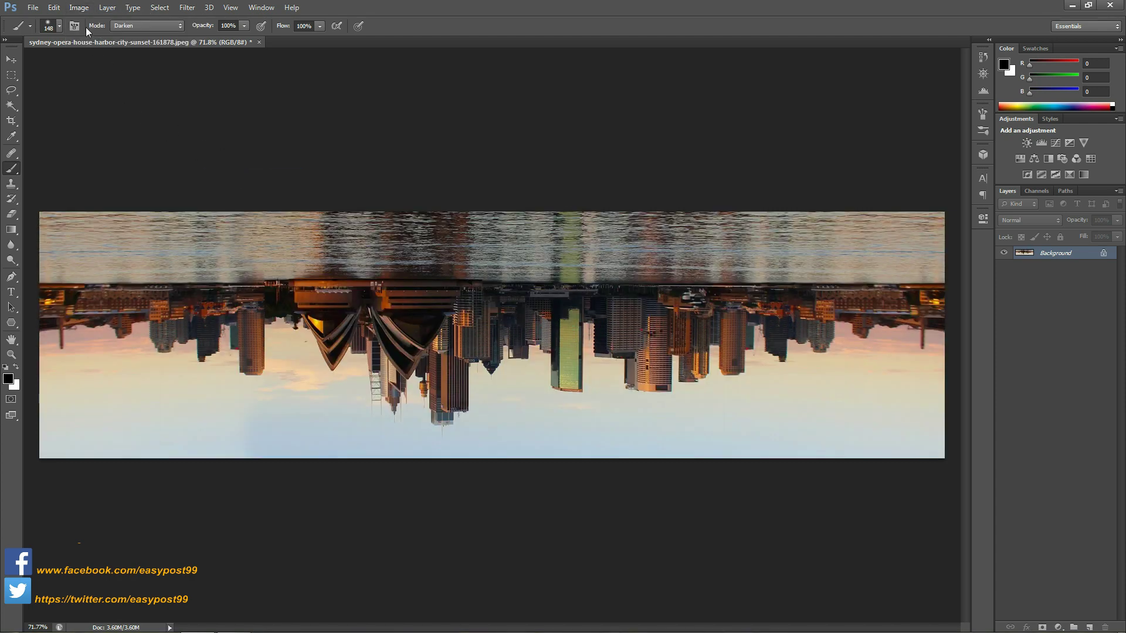
# Change the image height from 586 to 2150 pixels, unconstrained, for a 2150 × 2150 square, and fit it on screen.
pyautogui.click(79, 9)
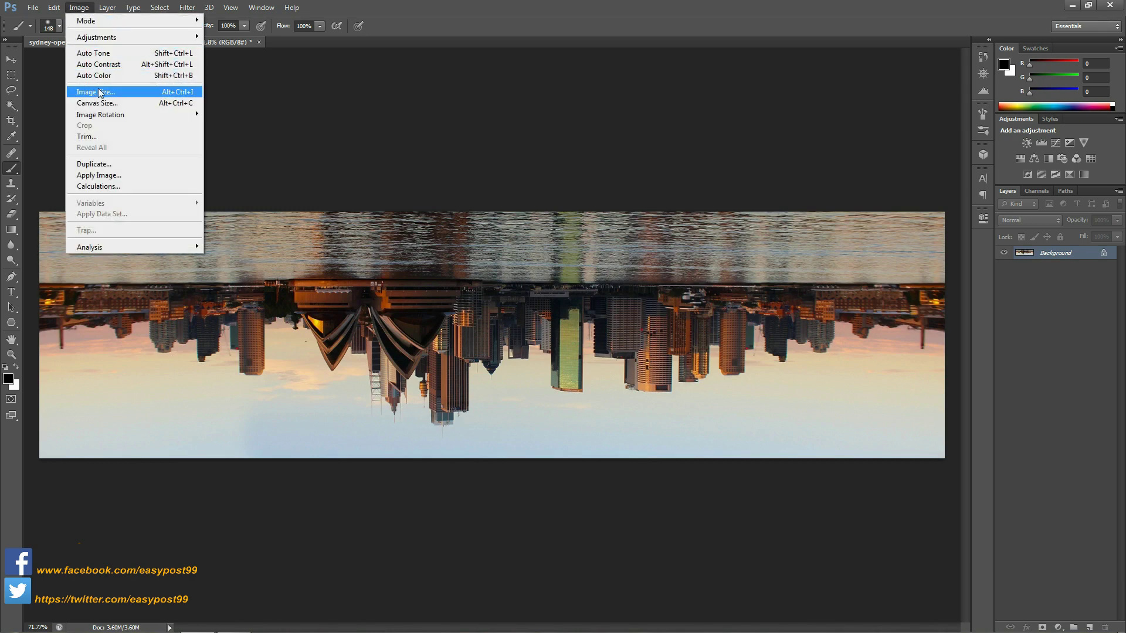
pyautogui.click(98, 91)
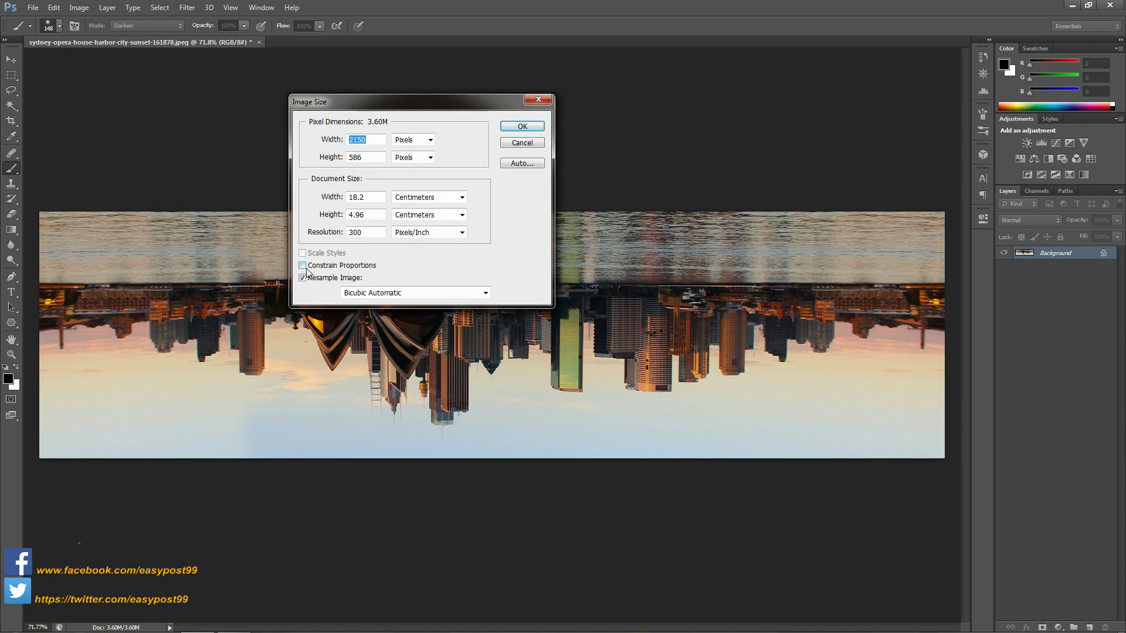
pyautogui.moveTo(368, 158); pyautogui.dragTo(348, 159)
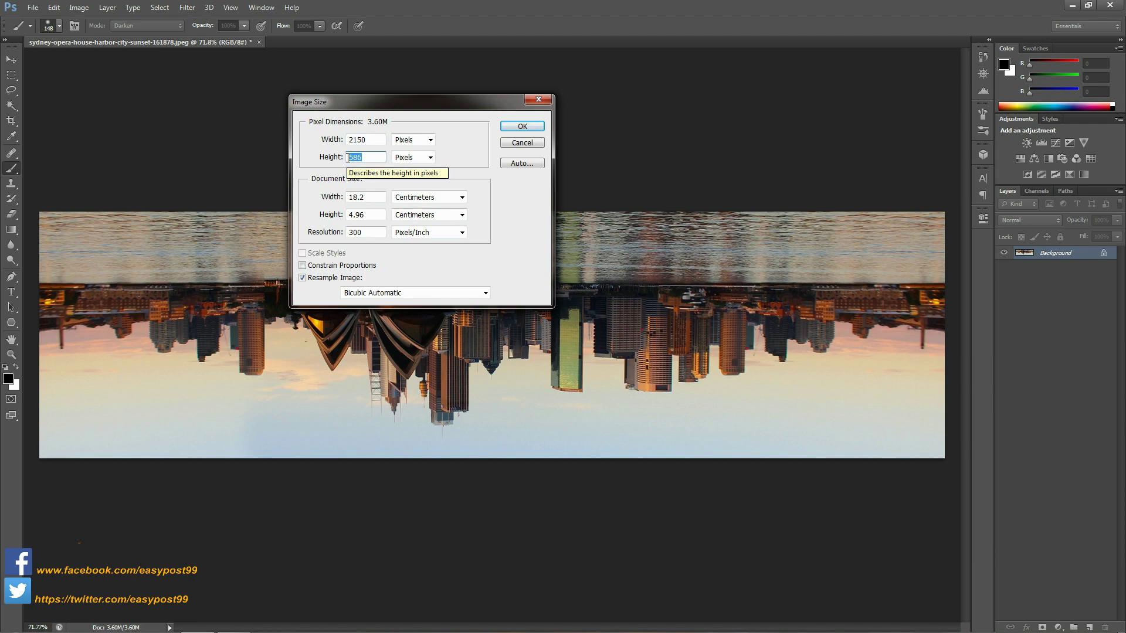
pyautogui.write('215')
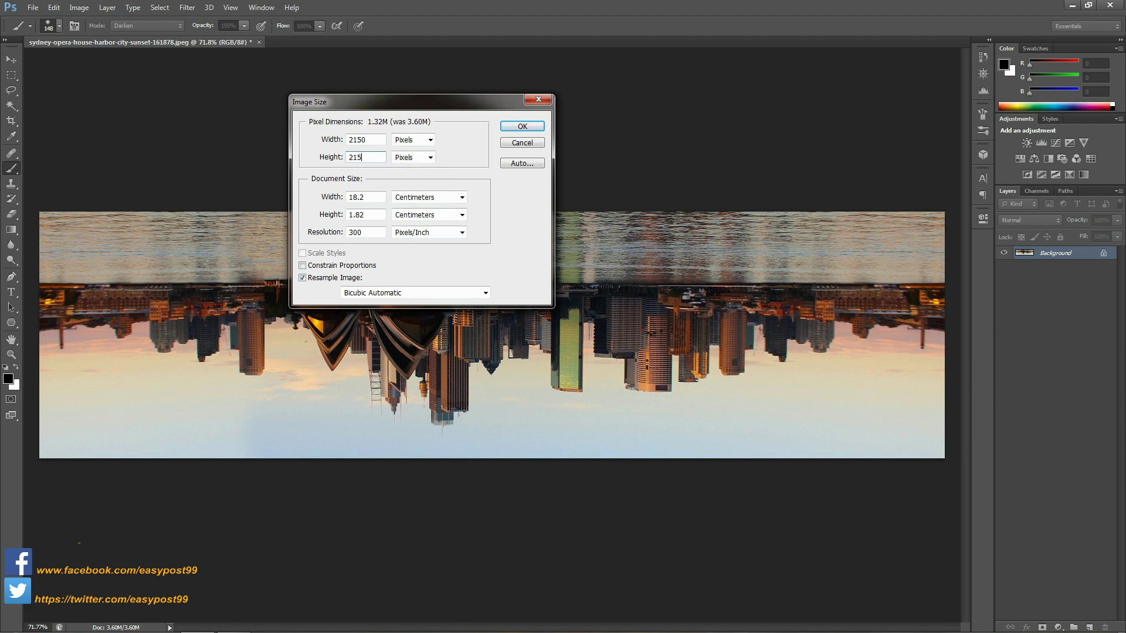
pyautogui.write('0')
pyautogui.click(521, 126)
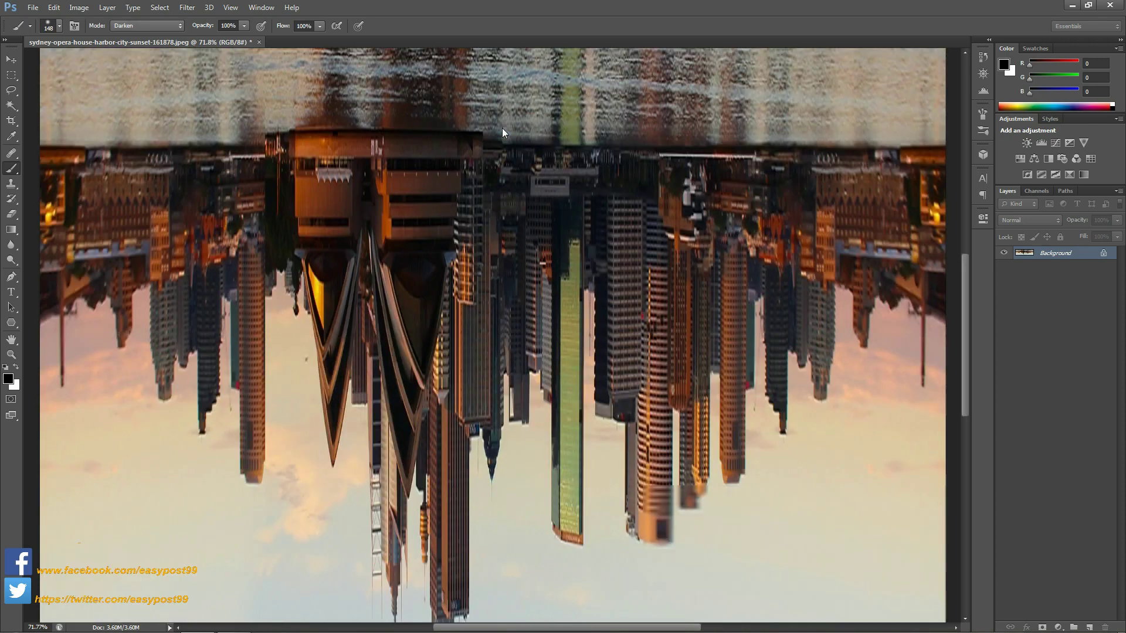
pyautogui.hotkey('ctrl', '0')
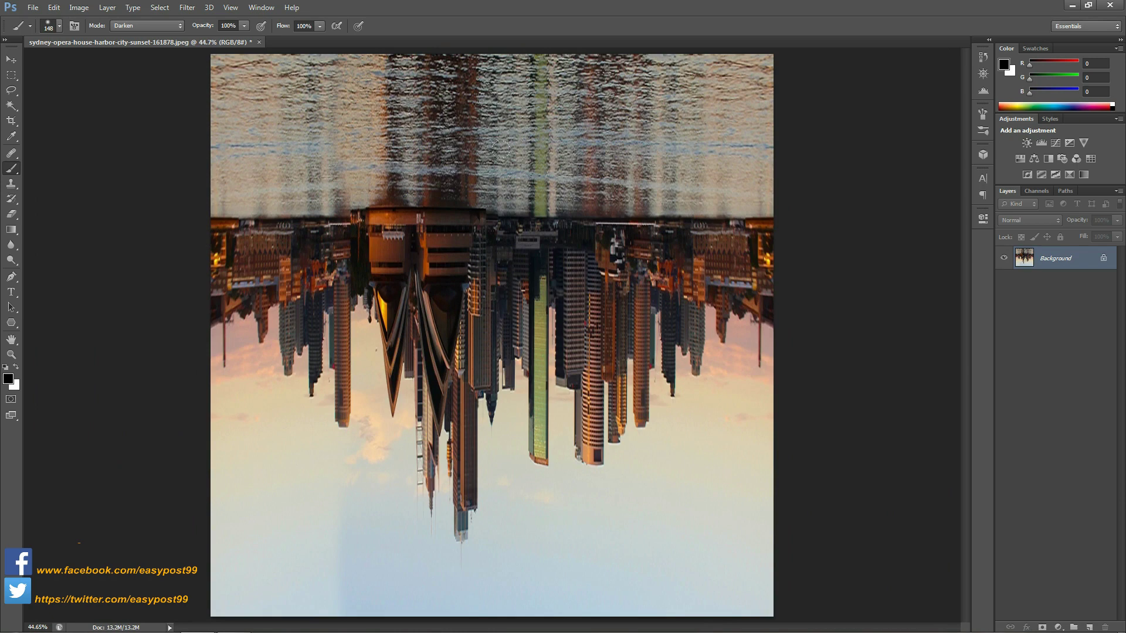
# Apply Filter > Distort > Polar Coordinates using Rectangular to Polar.
pyautogui.click(188, 8)
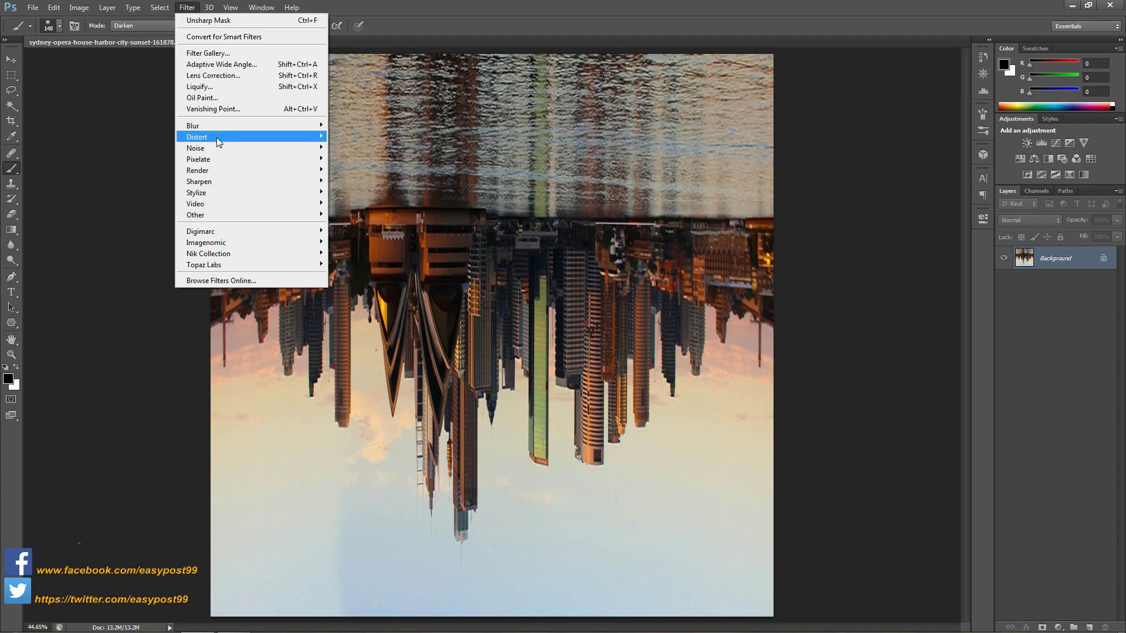
pyautogui.moveTo(217, 136)
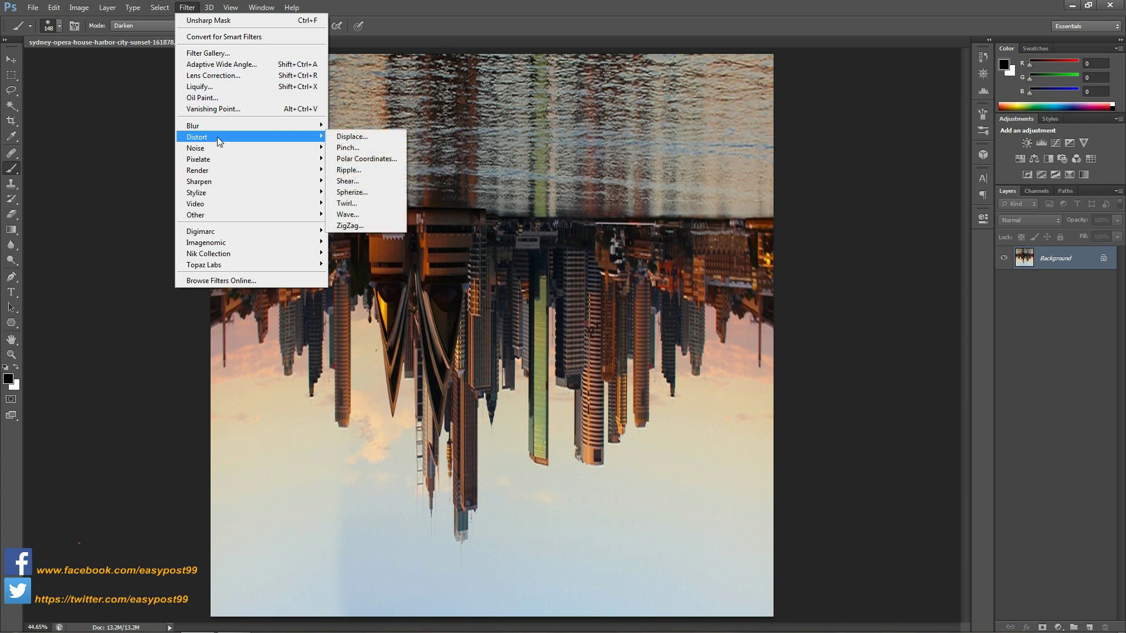
pyautogui.click(356, 160)
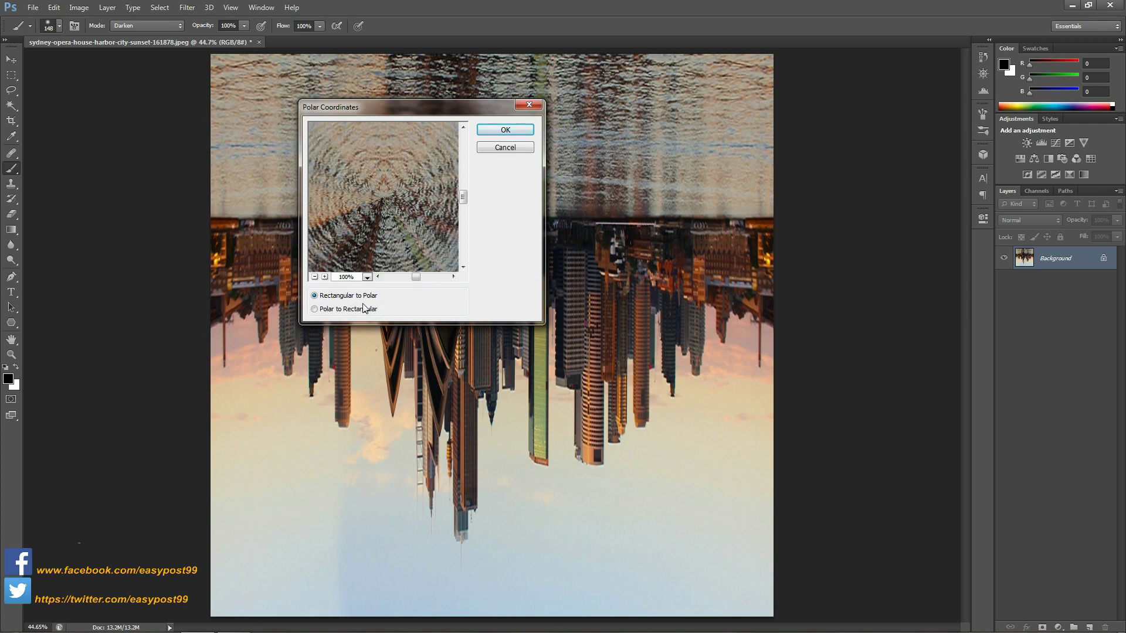
pyautogui.click(503, 131)
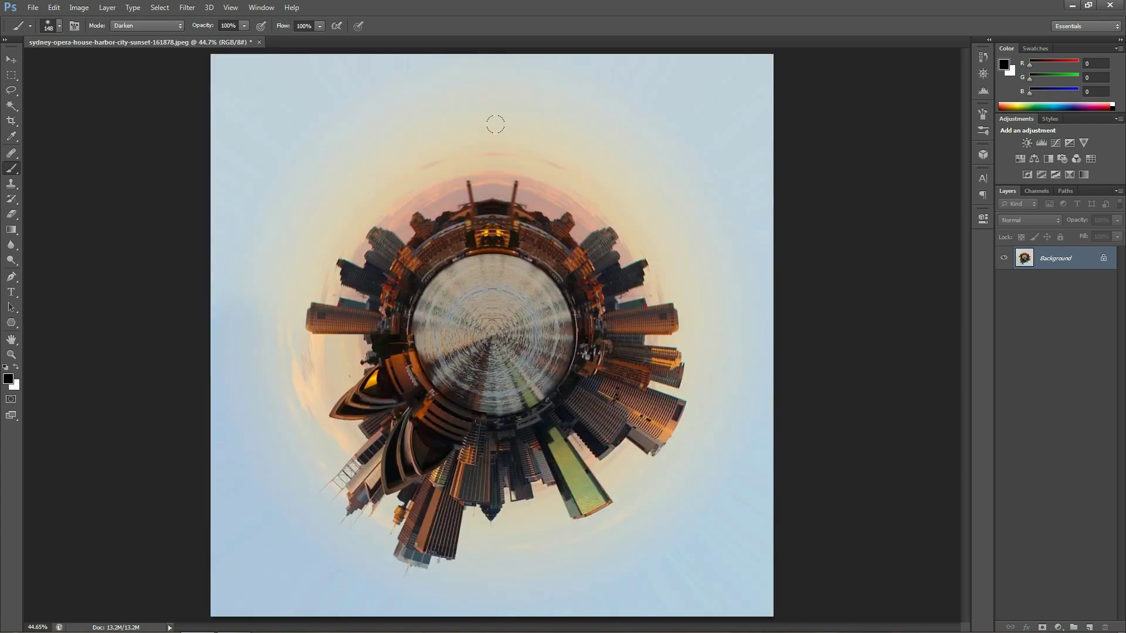